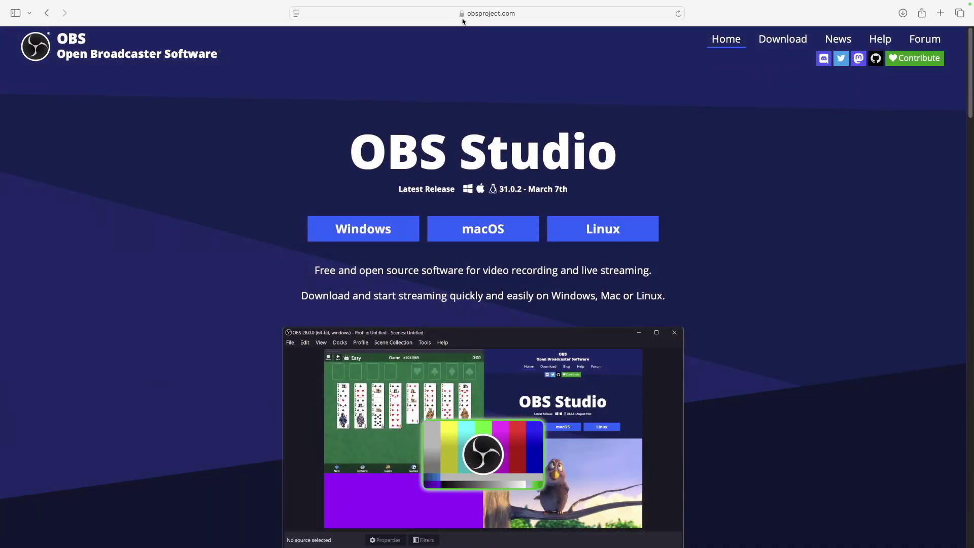
pyautogui.scroll(-5, 479, 101)
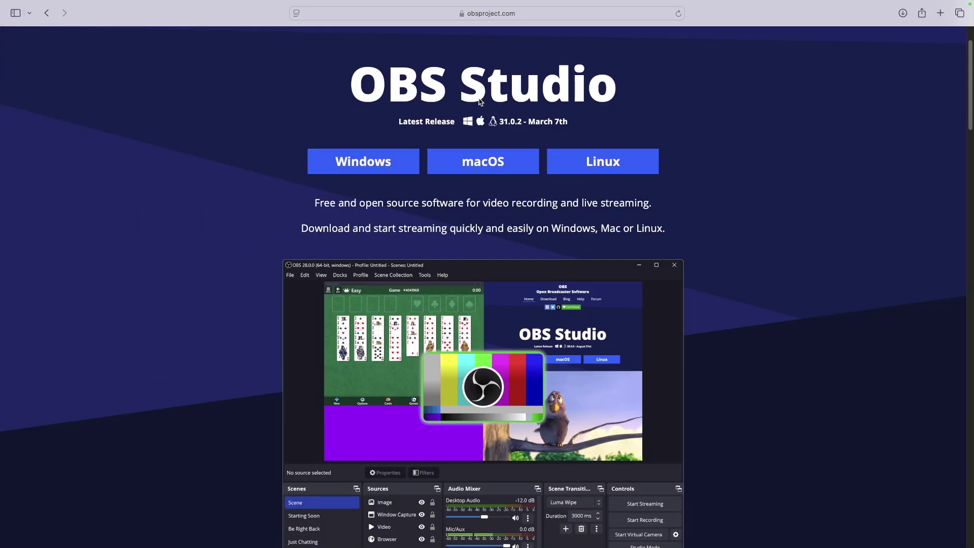
pyautogui.scroll(-6, 480, 101)
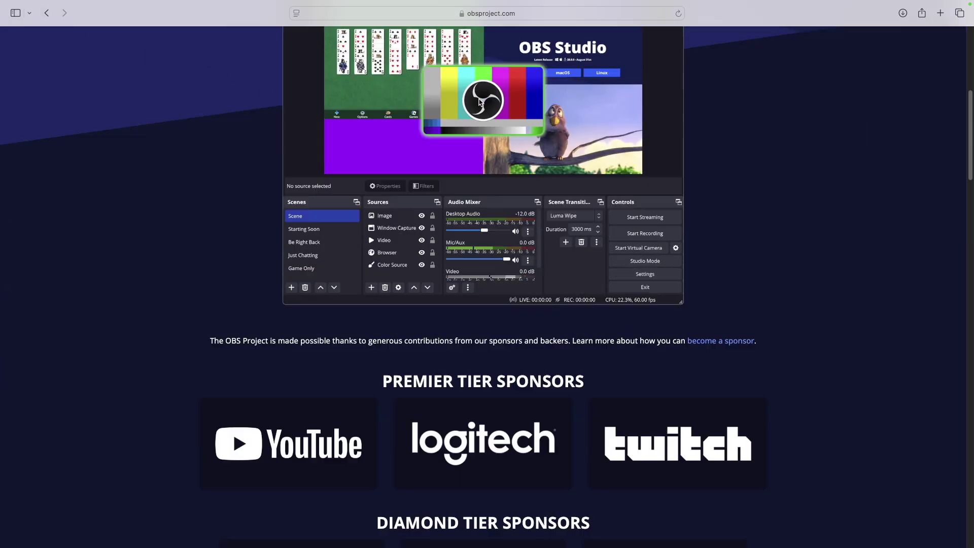
pyautogui.scroll(-3, 479, 101)
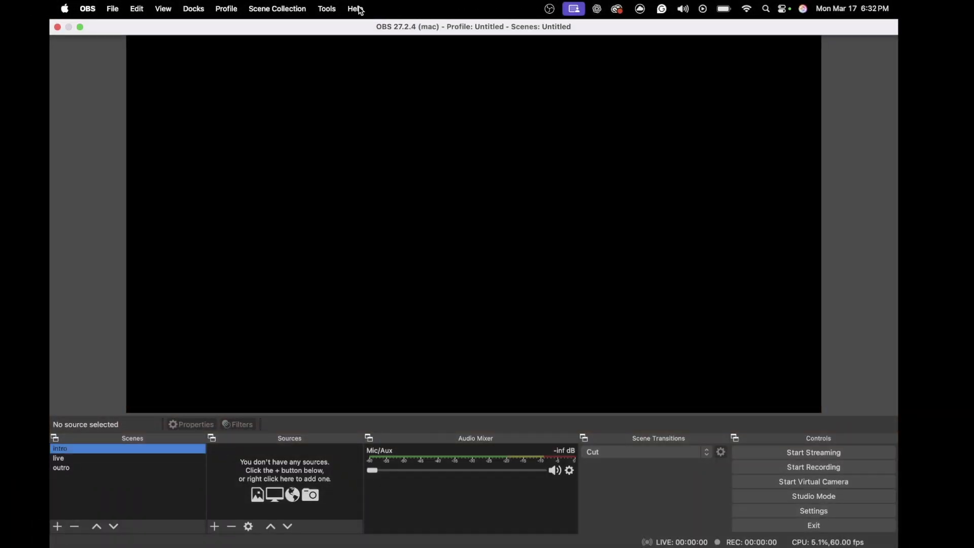
# Run the Auto-Configuration Wizard for streaming through to its 1920x1080, 60 fps video settings page.
pyautogui.click(327, 9)
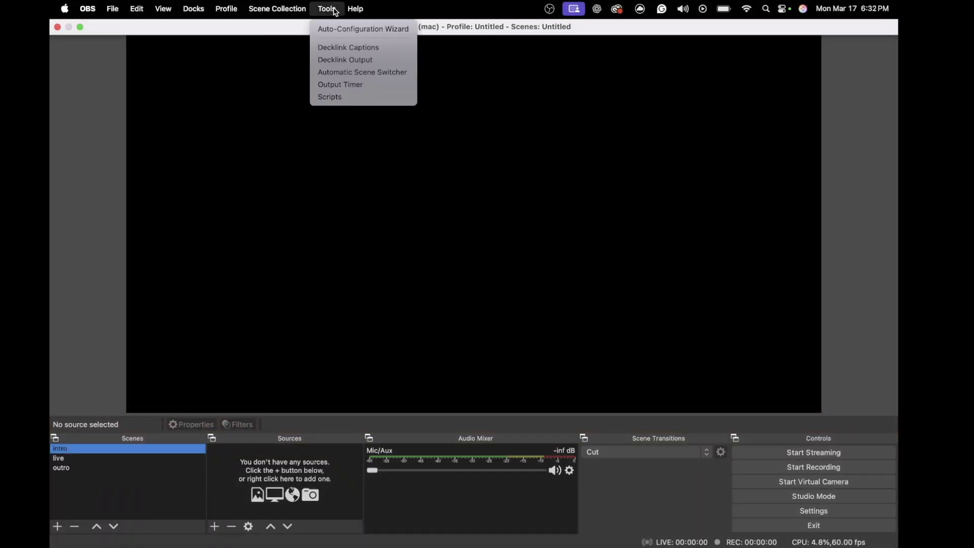
pyautogui.click(330, 31)
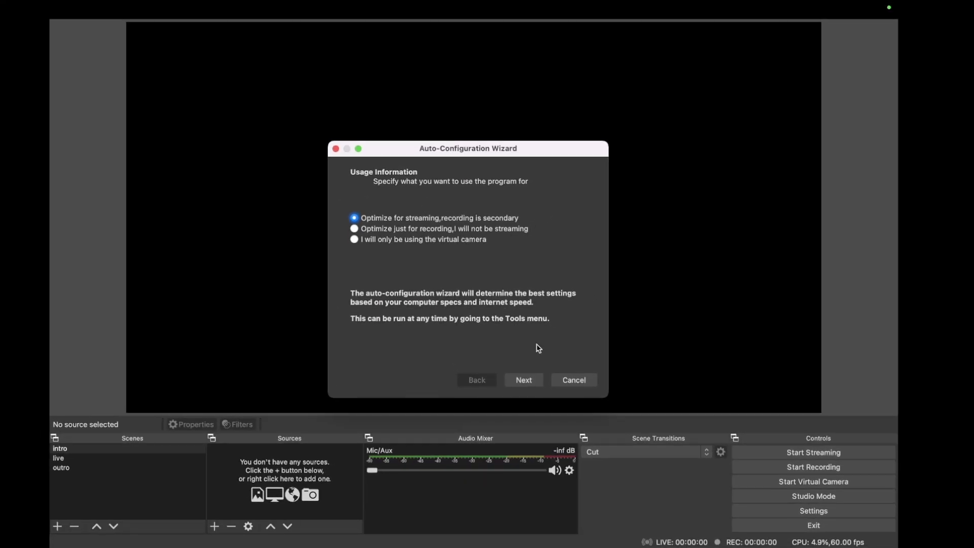
pyautogui.click(525, 381)
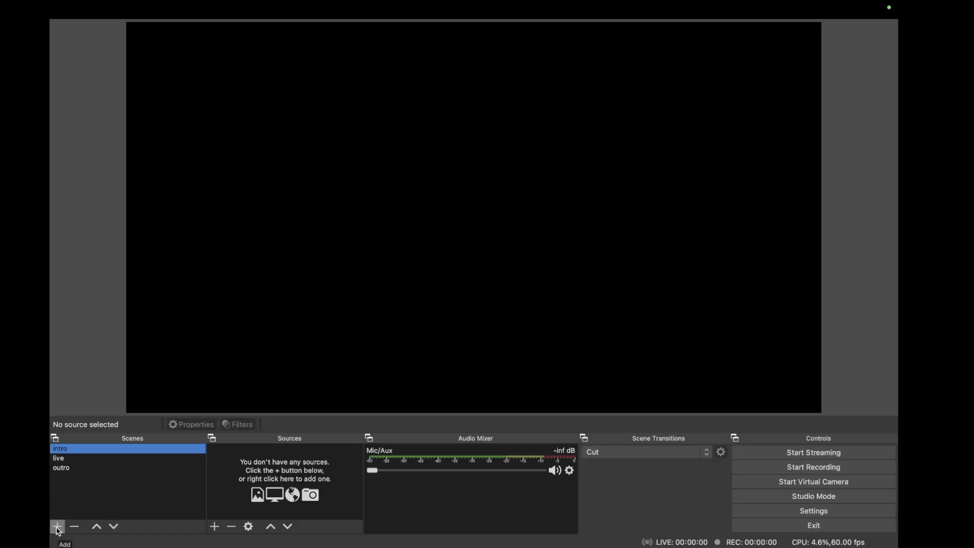
# Add a scene named 'sup', then return to the intro scene playing Skylar Intro.mp4.
pyautogui.click(22, 509)
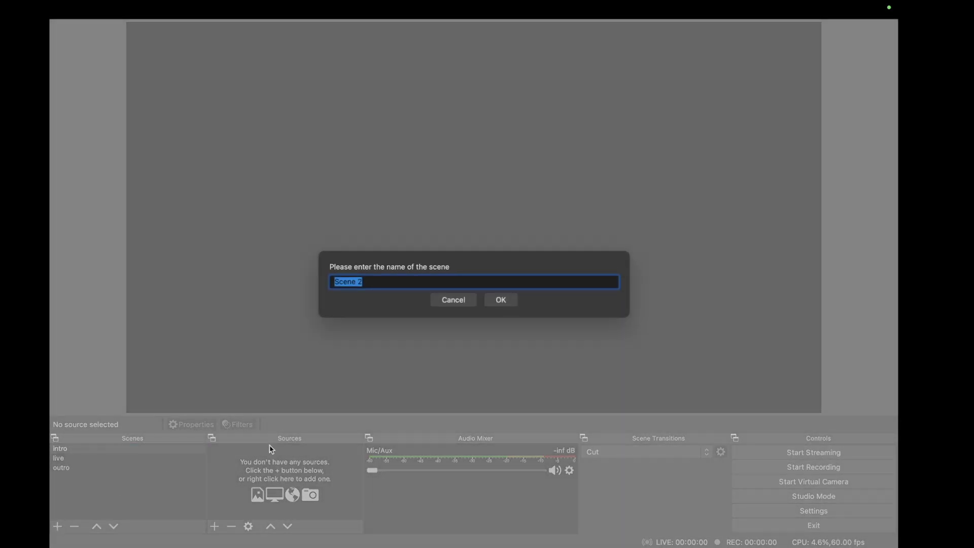
pyautogui.write('sup')
pyautogui.press('Return')
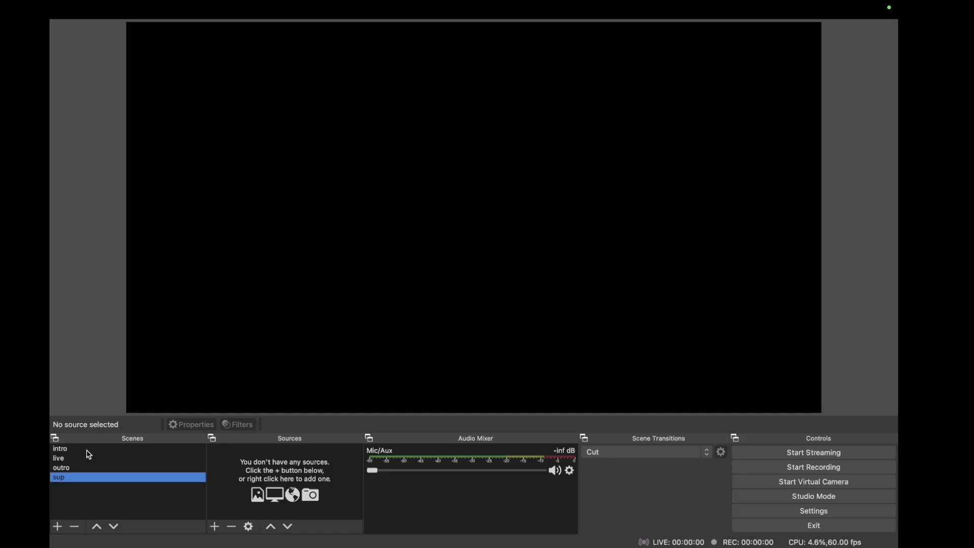
pyautogui.click(86, 449)
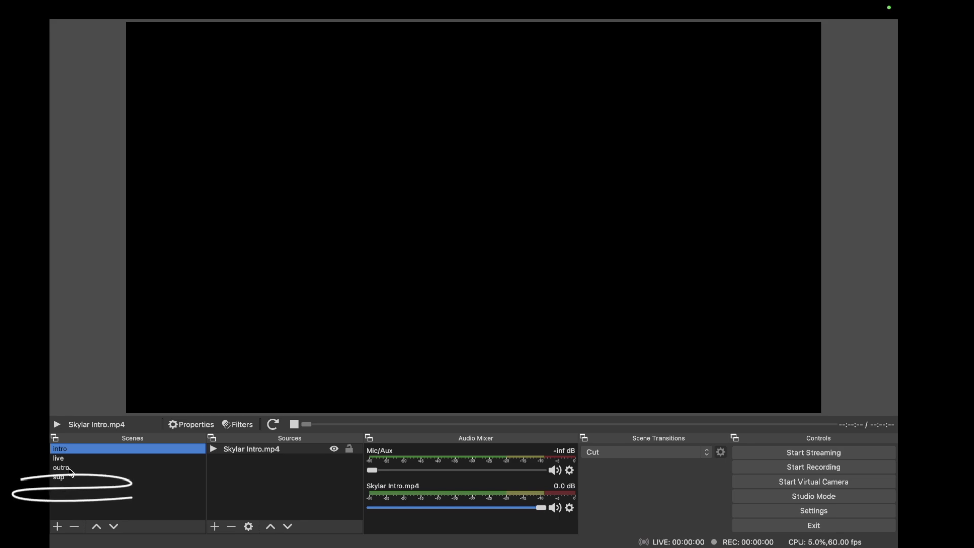
# Show the outro scene's Thank You For Watching end video with no source selected.
pyautogui.click(70, 472)
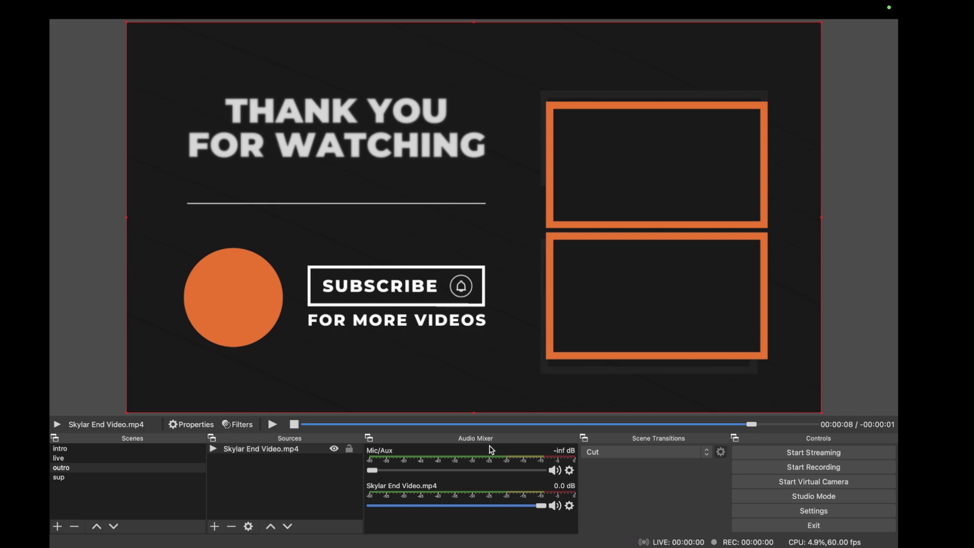
pyautogui.click(295, 478)
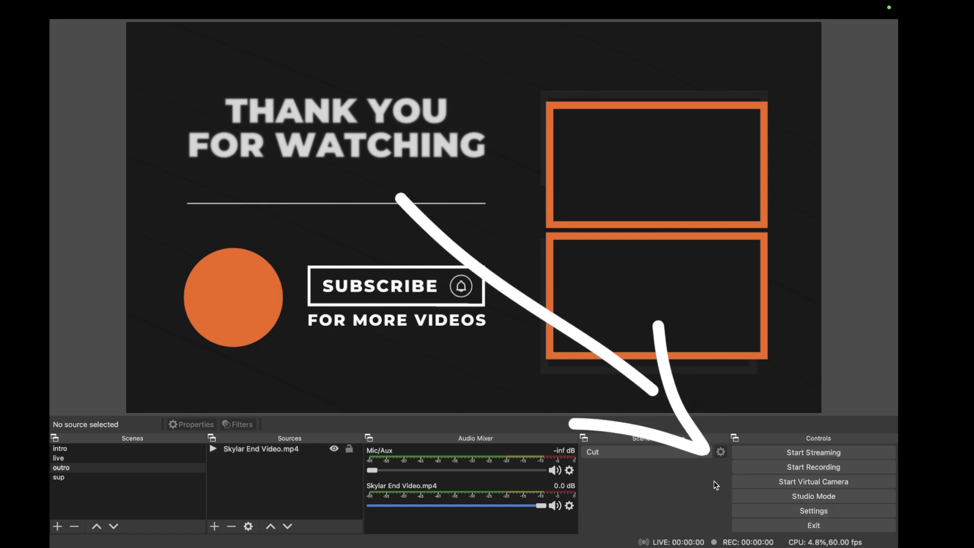
# Bring up the Audio page of OBS Settings.
pyautogui.click(772, 511)
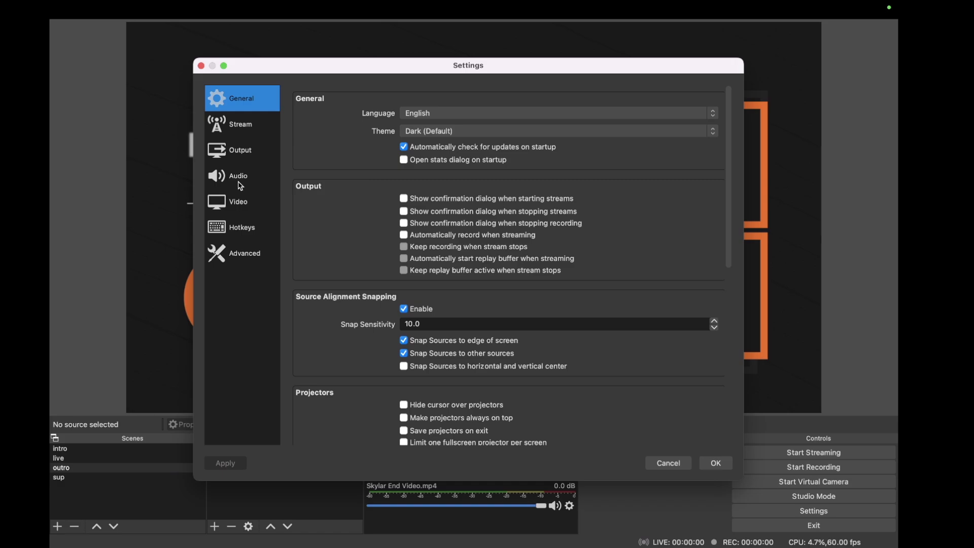
pyautogui.click(238, 177)
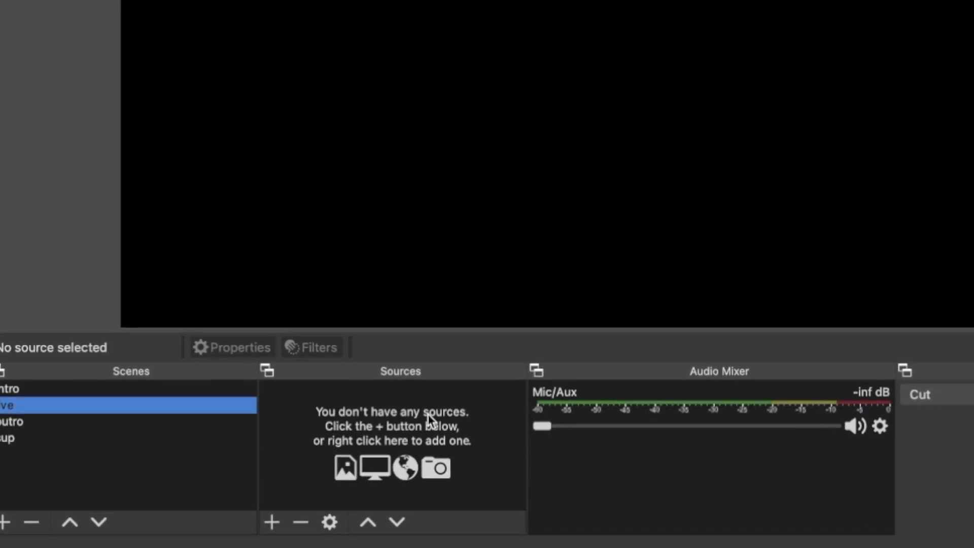
# Add a default-named Audio Input Capture source using the MacBook Pro Microphone.
pyautogui.click(271, 522)
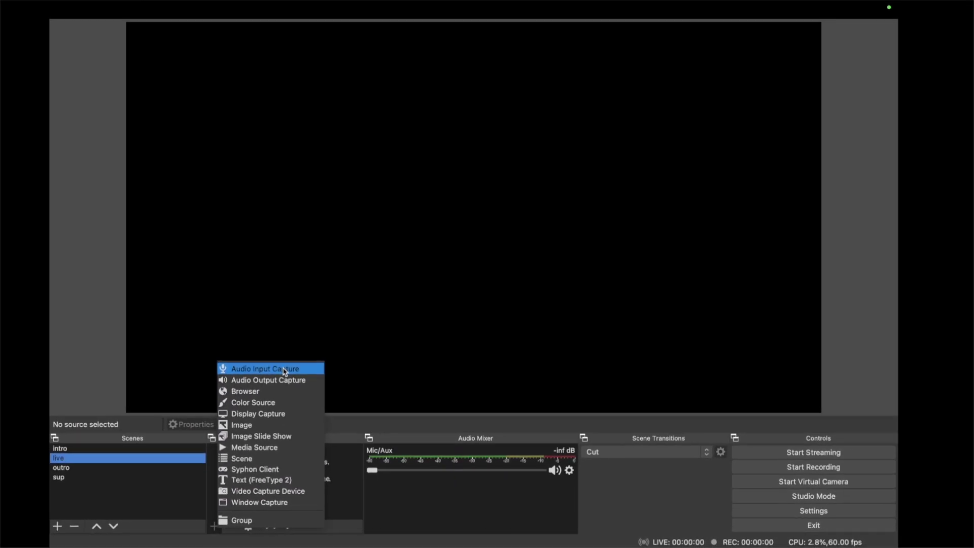
pyautogui.click(354, 252)
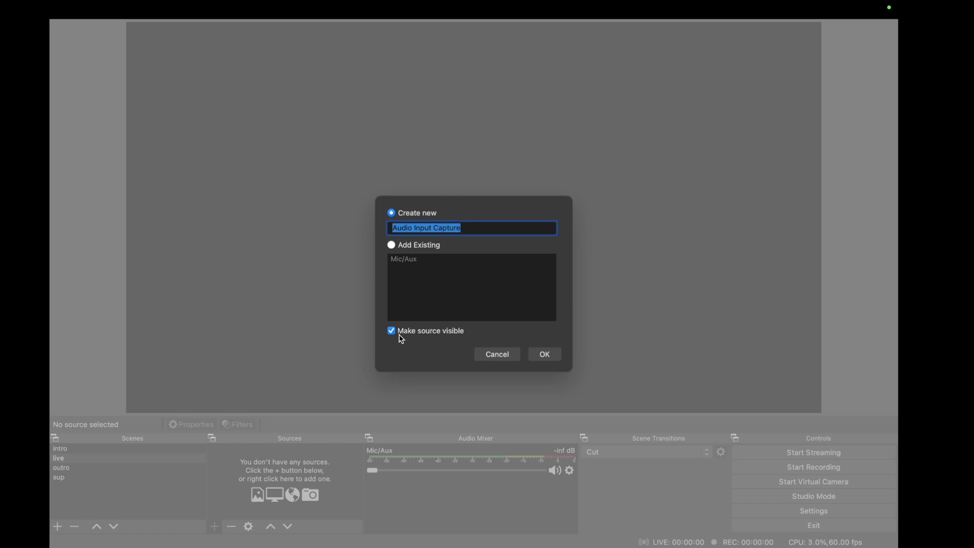
pyautogui.press('Return')
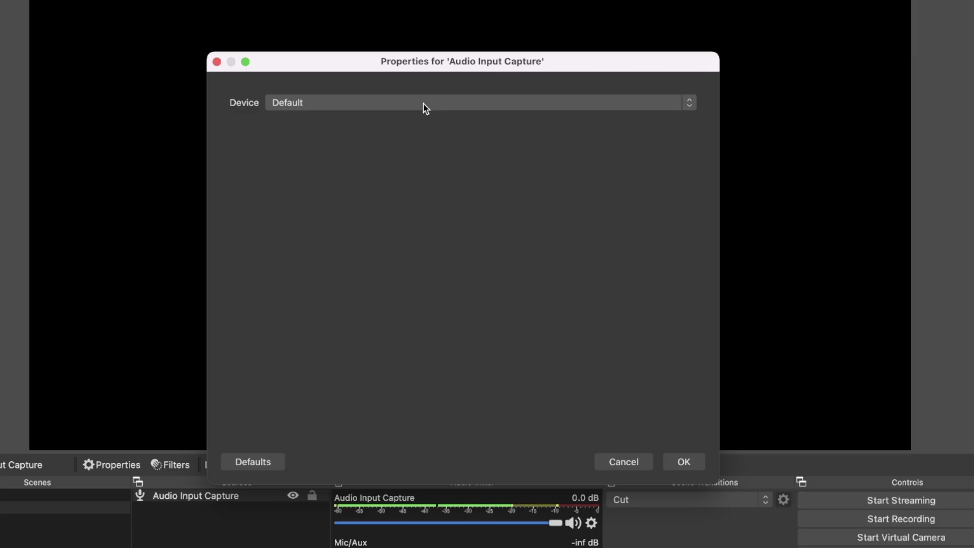
pyautogui.click(423, 104)
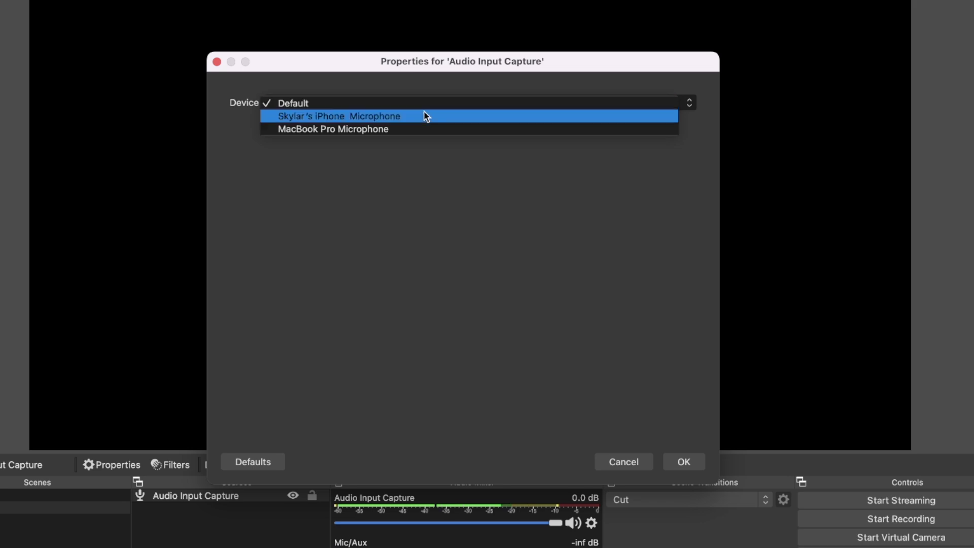
pyautogui.click(425, 130)
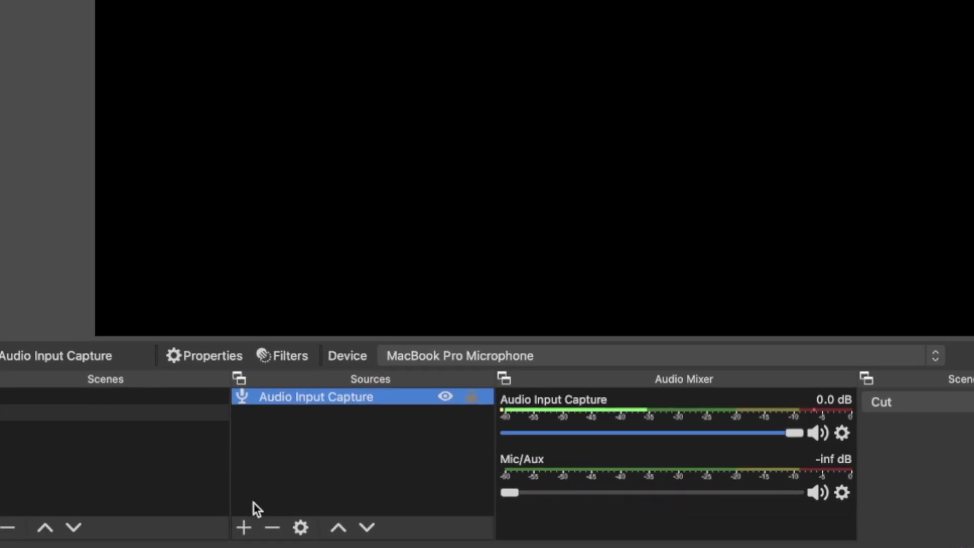
# Add a default-named Video Capture Device source and bring up its camera Device choices.
pyautogui.click(244, 527)
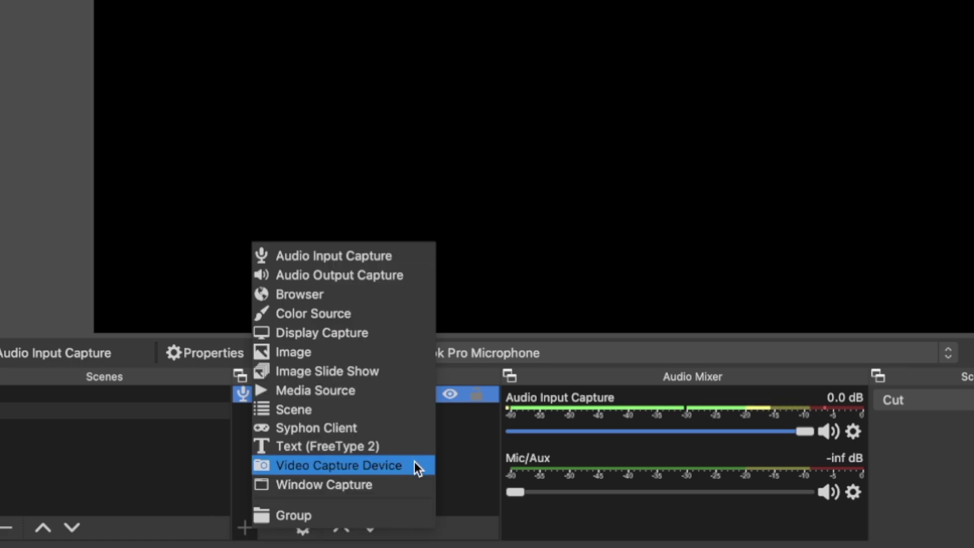
pyautogui.click(415, 463)
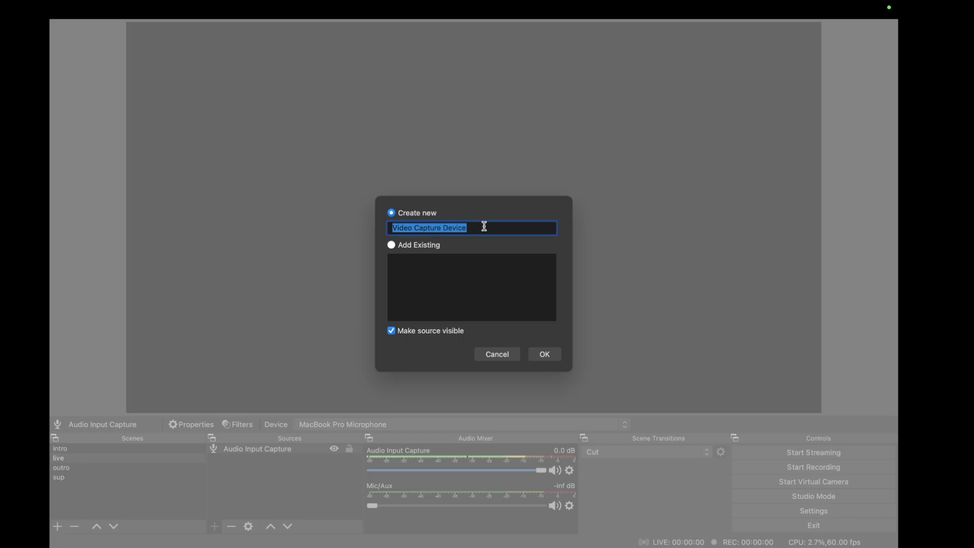
pyautogui.click(545, 355)
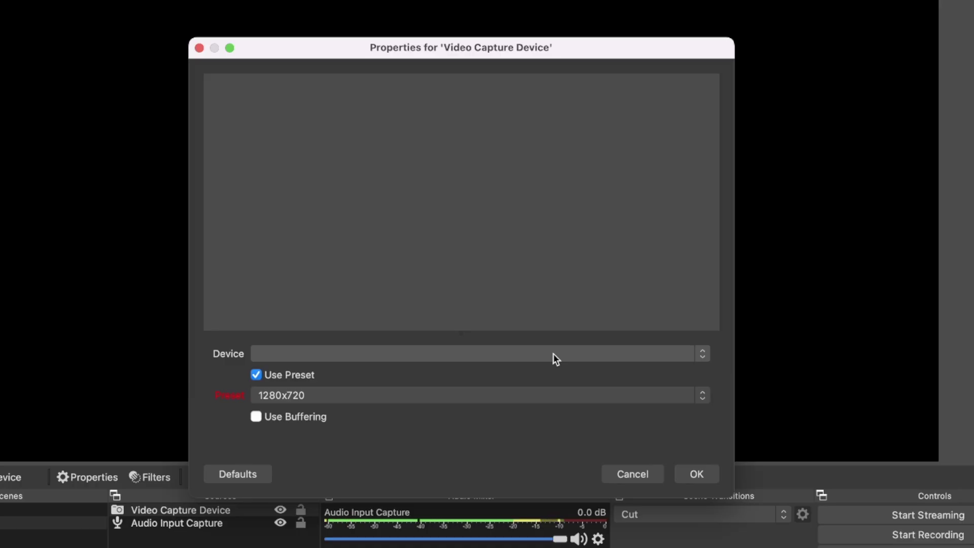
pyautogui.click(556, 359)
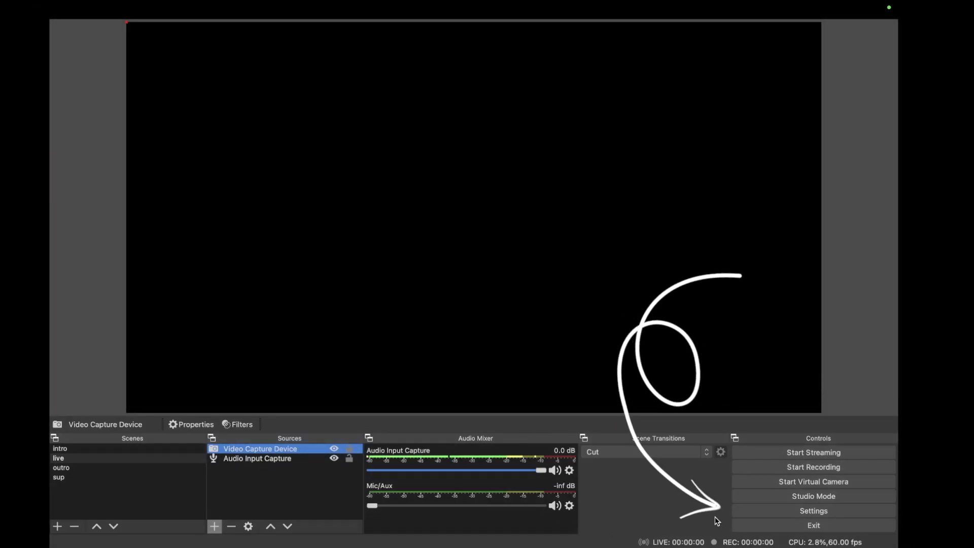
# In Settings, keep the Output > Recording format at mp4, then move to Hotkeys.
pyautogui.click(740, 511)
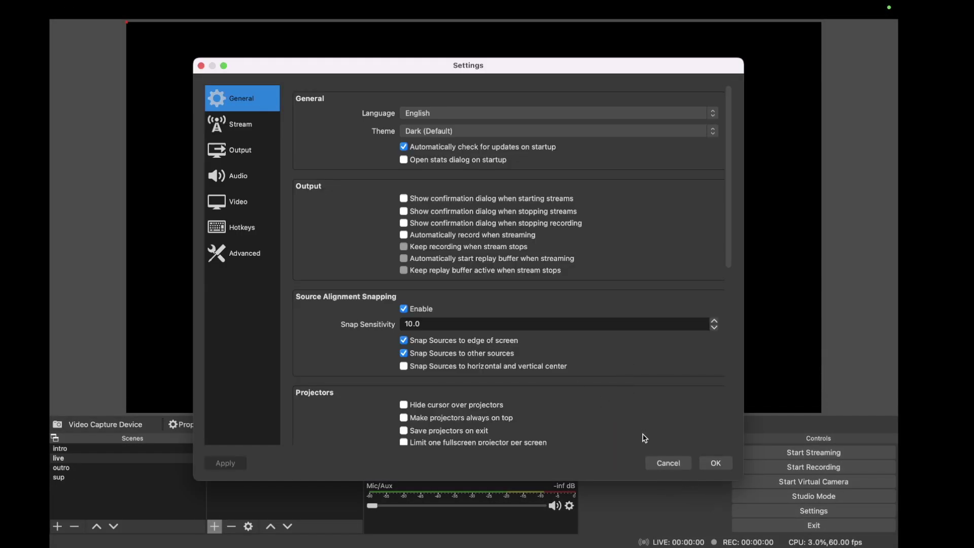
pyautogui.click(254, 154)
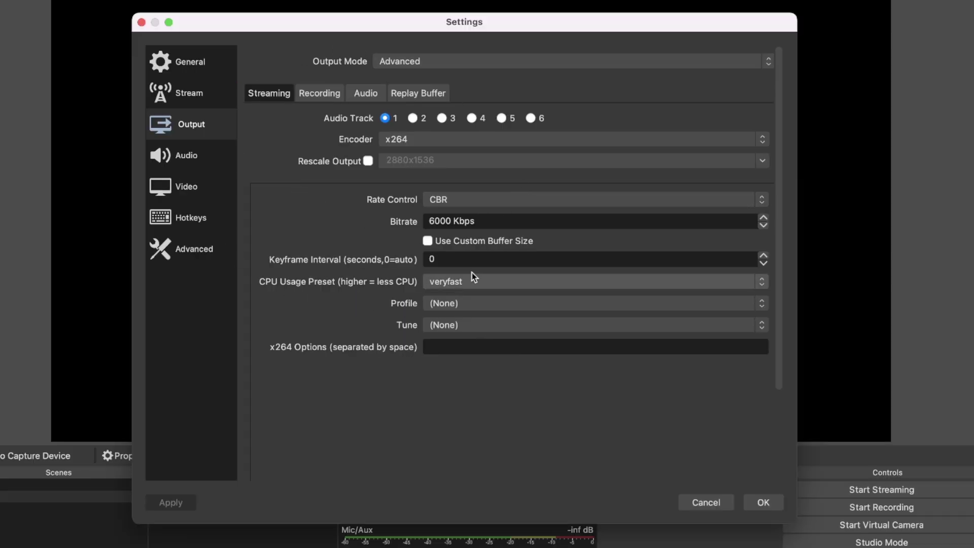
pyautogui.click(319, 93)
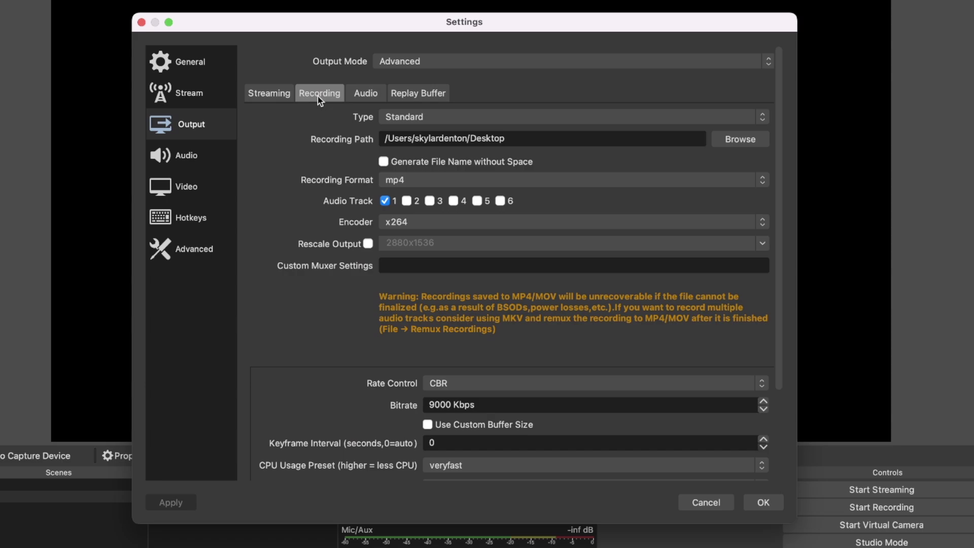
pyautogui.click(410, 180)
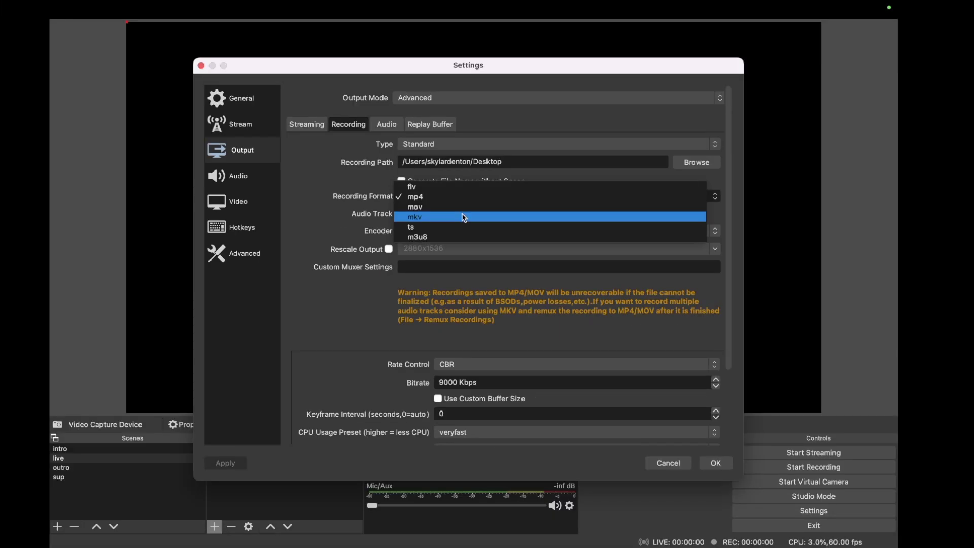
pyautogui.click(466, 194)
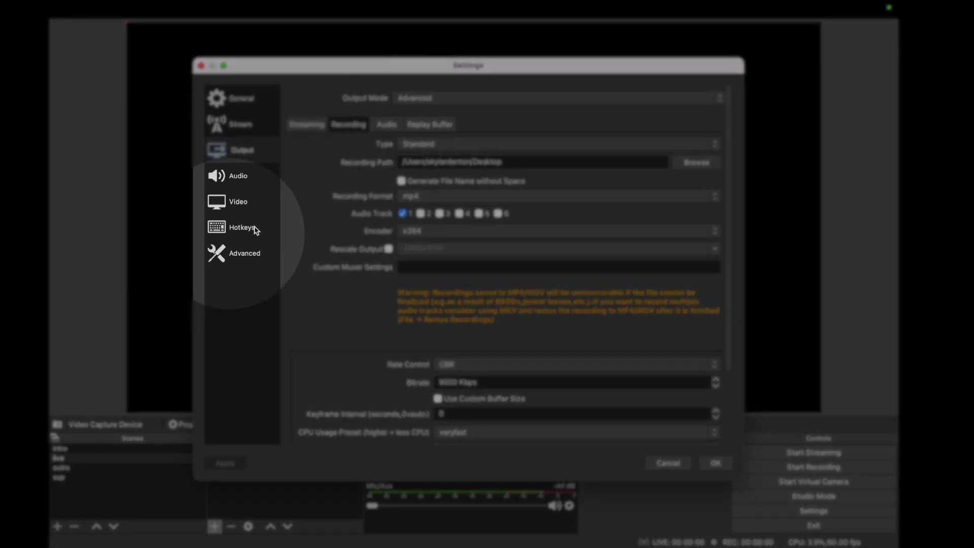
pyautogui.click(252, 231)
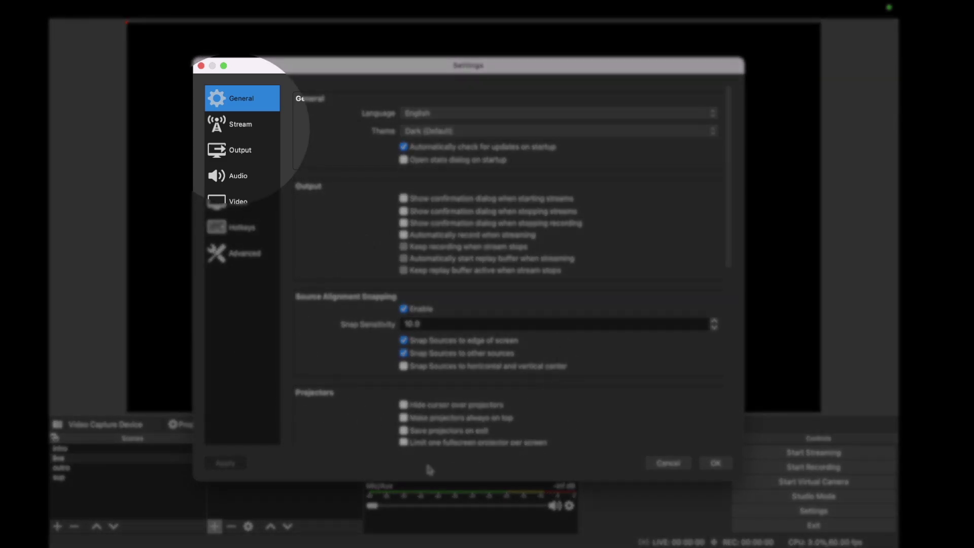
# Show the Stream settings with Restream.io service and Autodetect server.
pyautogui.click(229, 125)
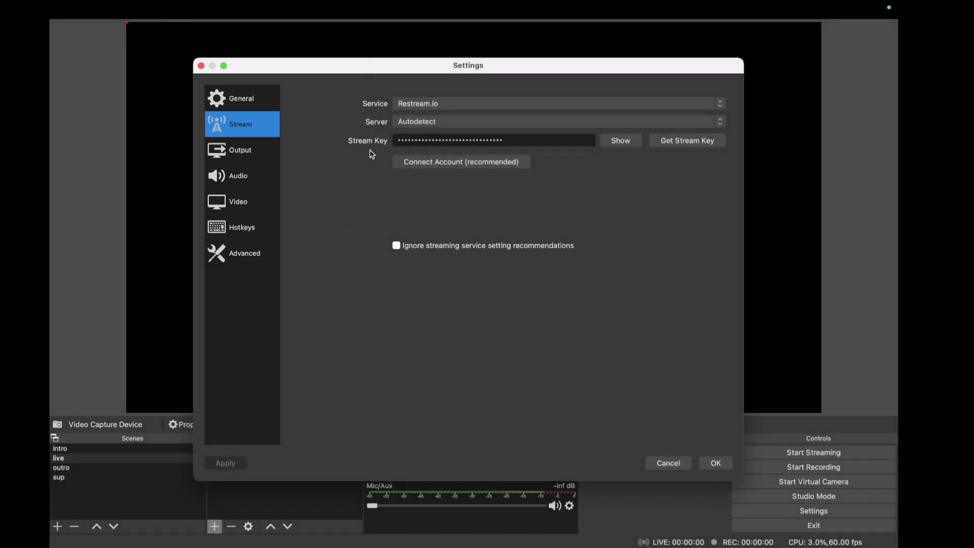